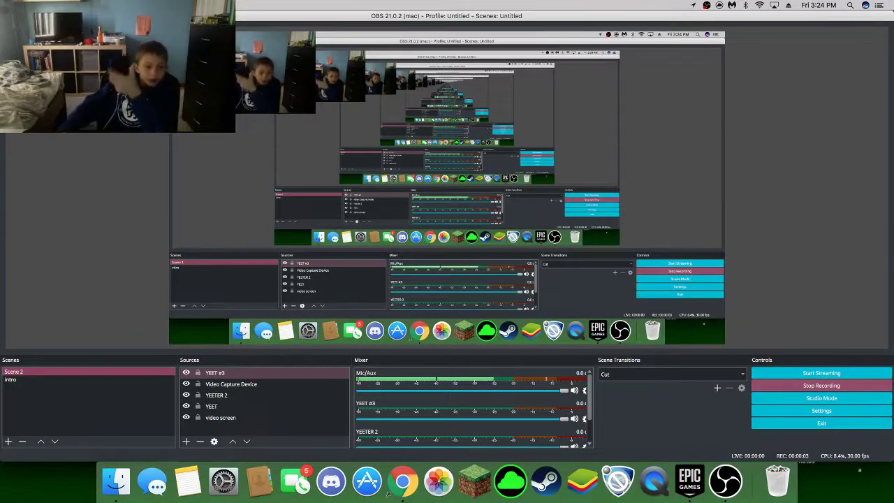
# Reveal the desktop, reposition the Epic Games Launcher window and peek at the account status menu
pyautogui.click(388, 493)
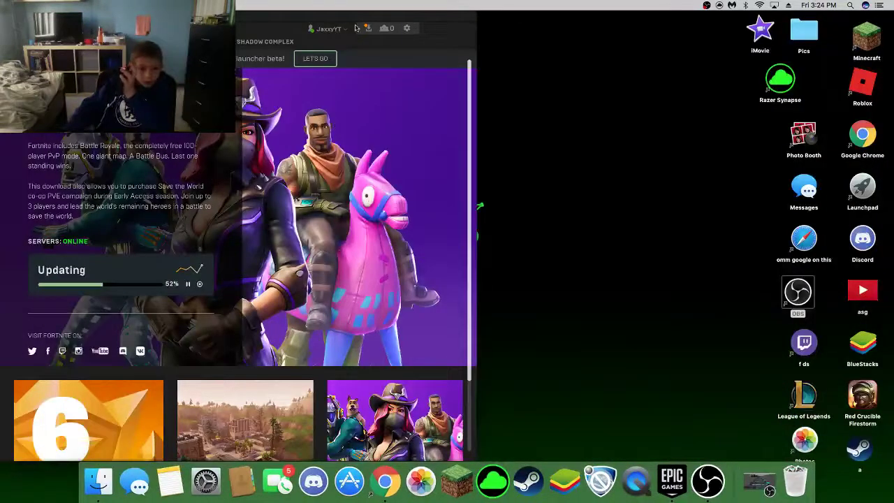
pyautogui.moveTo(356, 28); pyautogui.dragTo(360, 37)
pyautogui.click(368, 42)
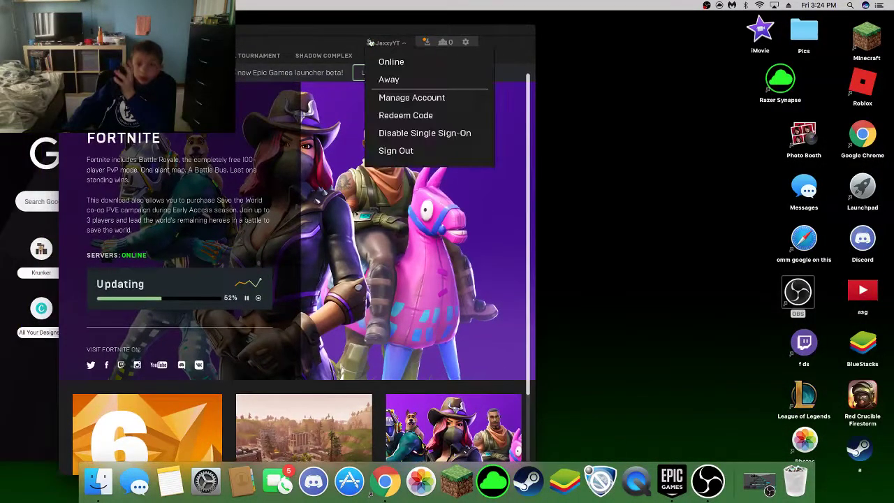
pyautogui.click(380, 50)
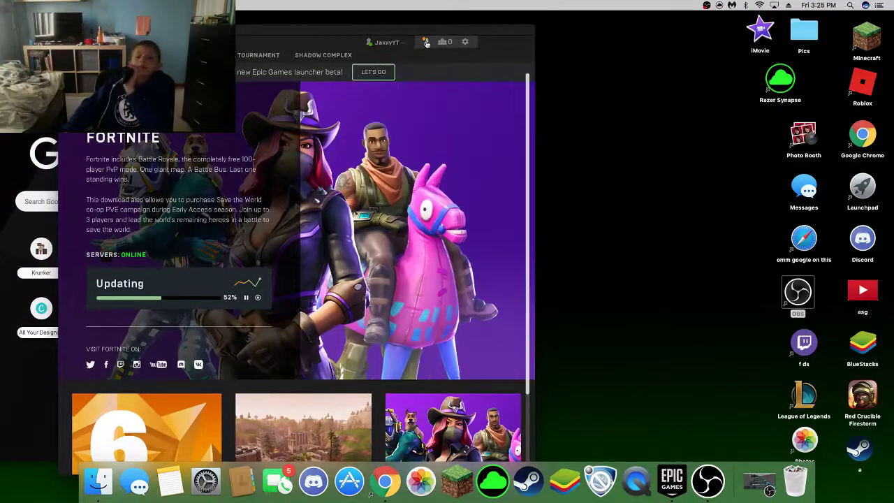
# Review Fortnite's update at 52% in the Tasks panel, then minimize the launcher
pyautogui.click(426, 44)
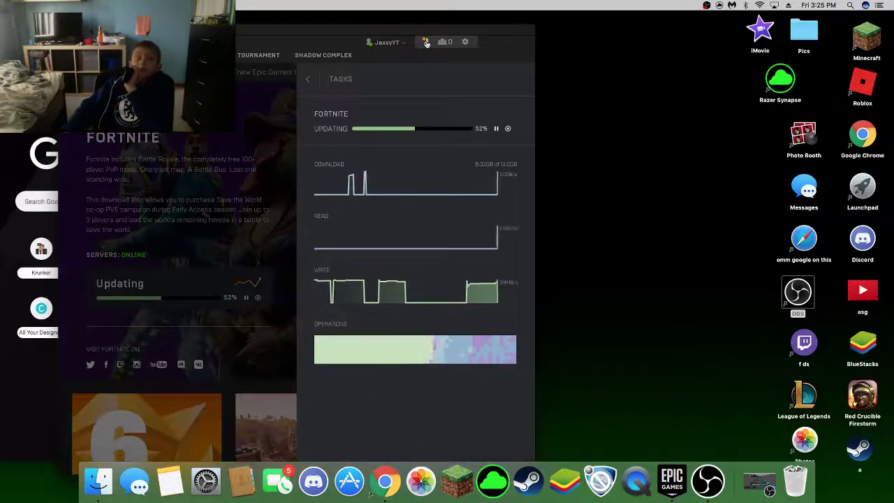
pyautogui.click(427, 43)
pyautogui.press('super+m')
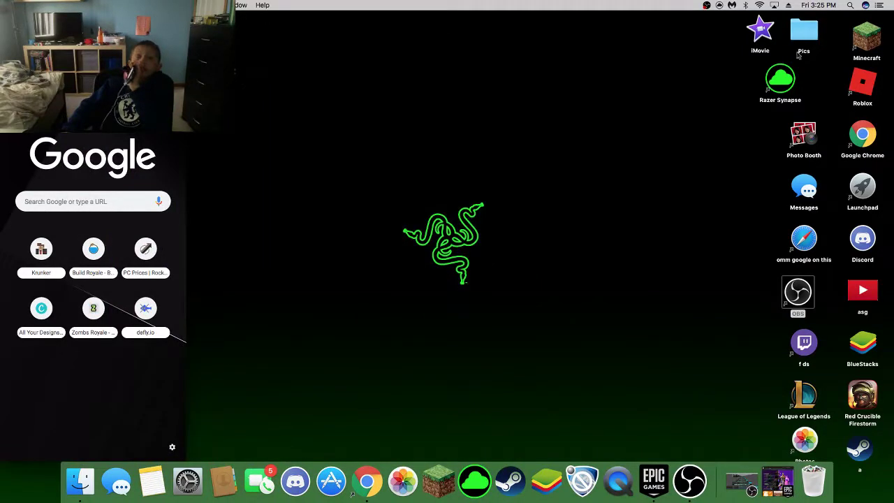
# Restore the minimized Chrome window from the Dock
pyautogui.click(189, 137)
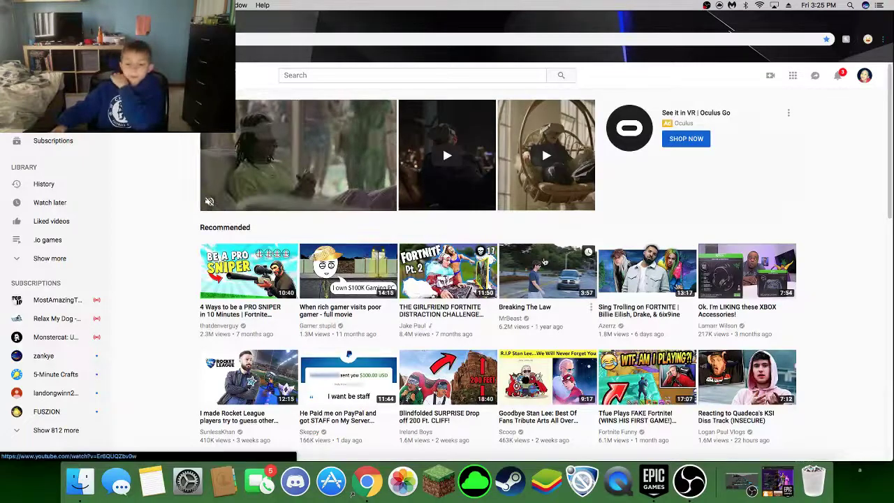
pyautogui.moveTo(348, 269)
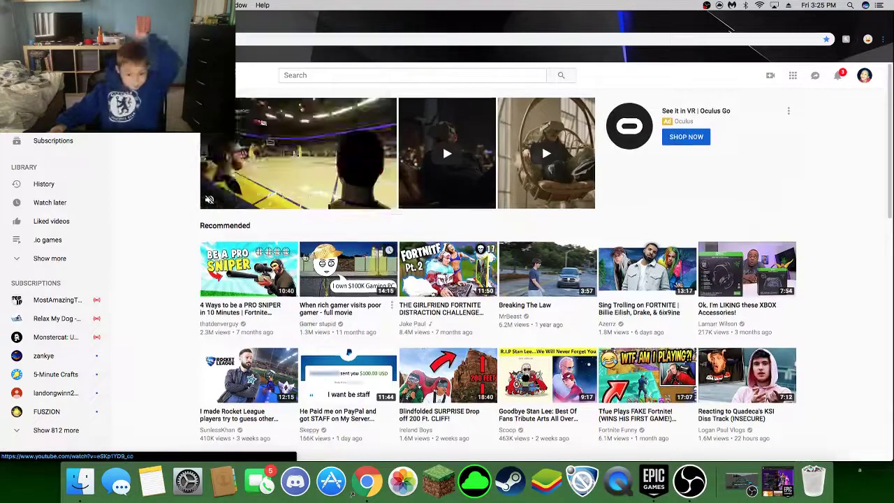
pyautogui.scroll(-3, 305, 255)
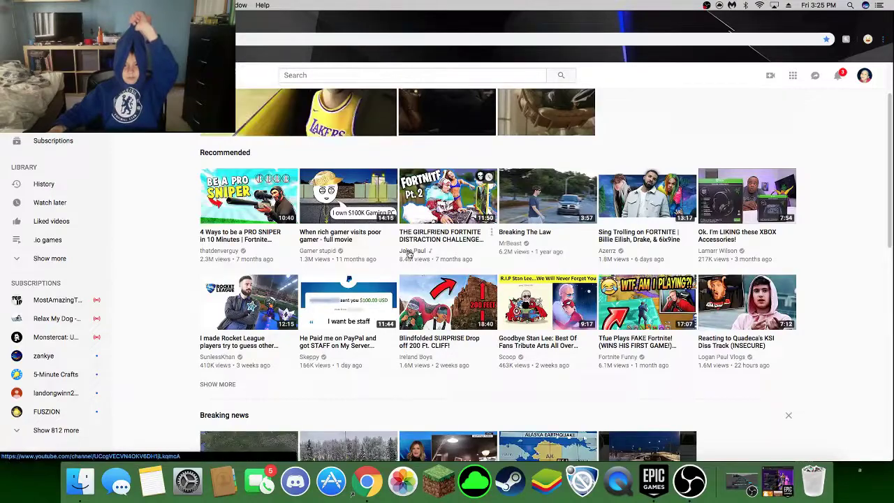
pyautogui.scroll(-5, 422, 250)
pyautogui.scroll(-5, 349, 280)
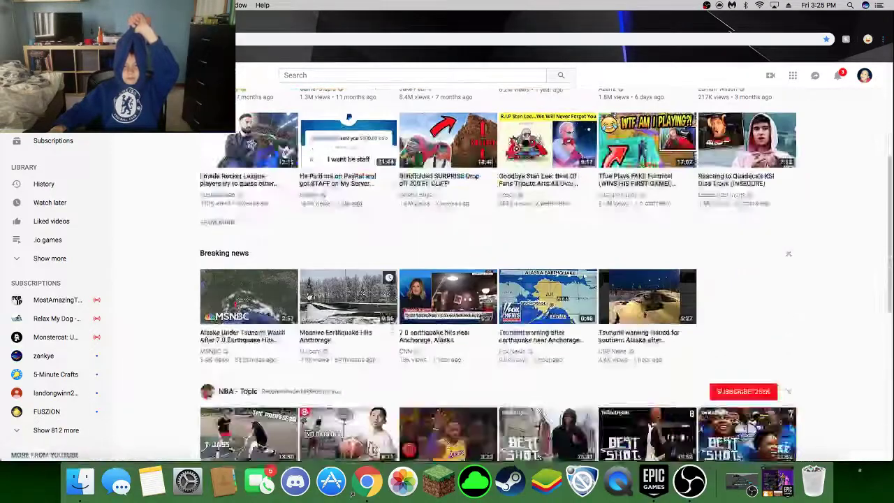
pyautogui.scroll(-5, 311, 292)
pyautogui.scroll(5, 311, 292)
pyautogui.scroll(5, 310, 292)
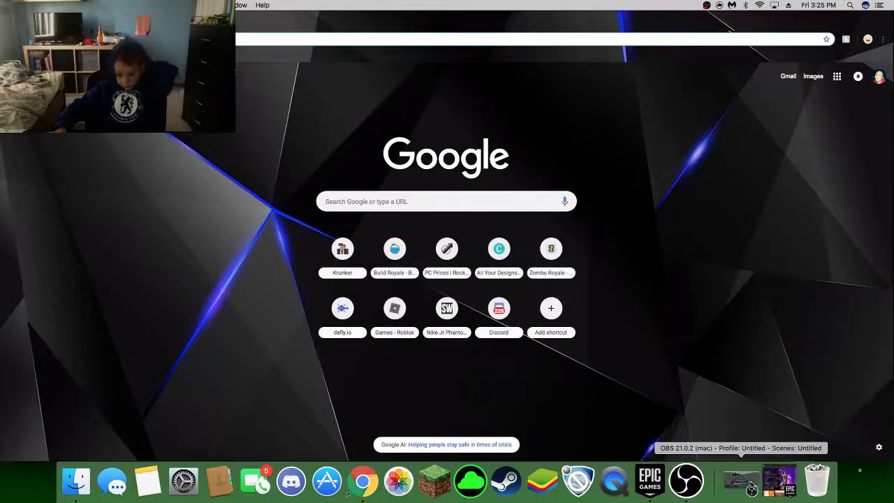
# Recheck the Fortnite update, hide the launcher, browse bookmark folders, then switch to OBS
pyautogui.click(781, 480)
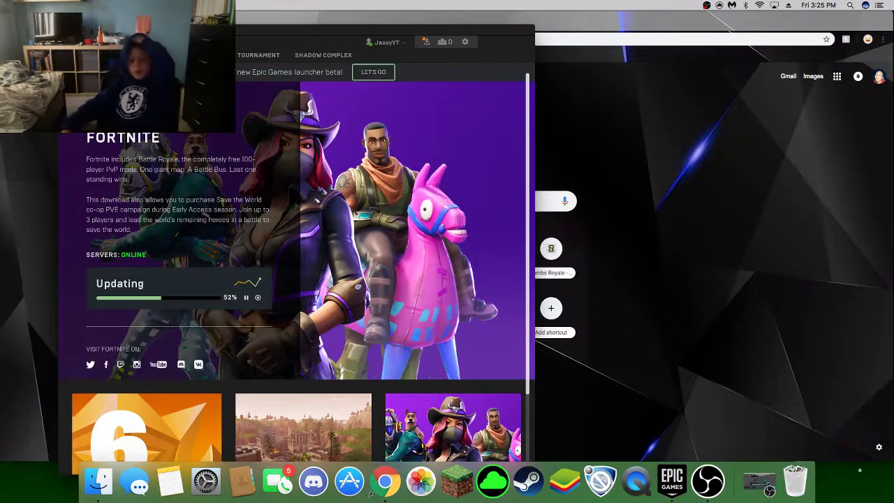
pyautogui.click(292, 17)
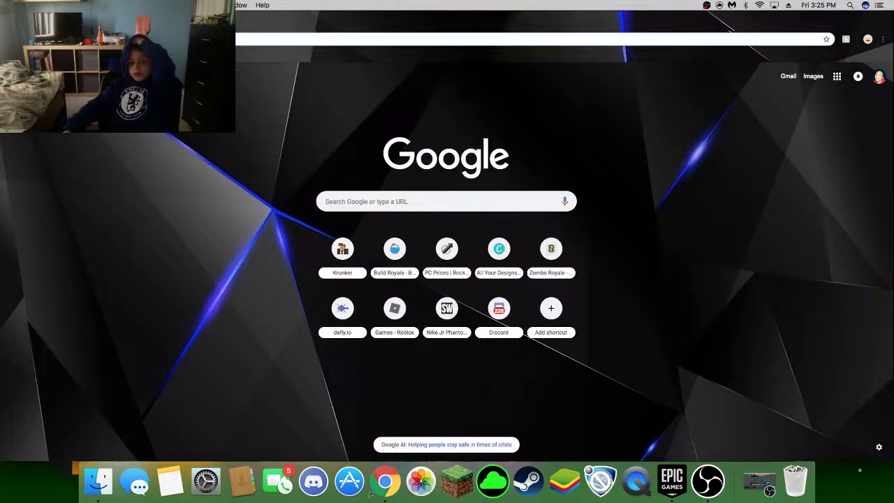
pyautogui.click(98, 42)
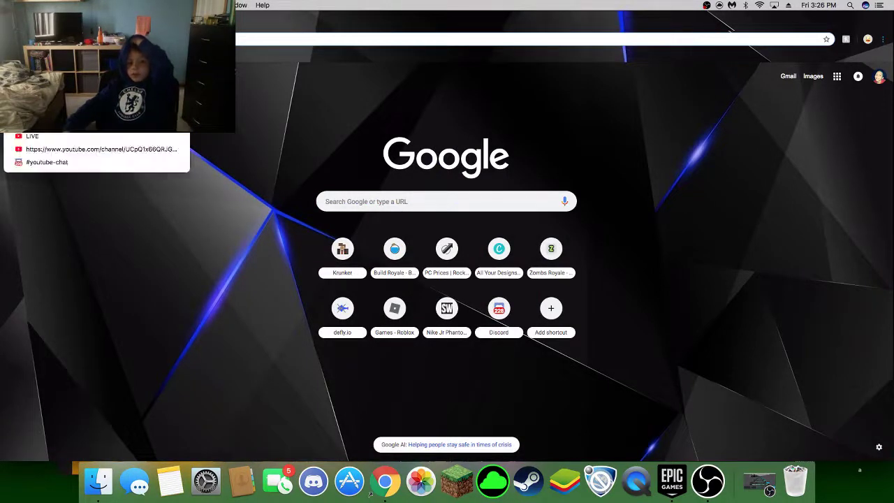
pyautogui.click(195, 160)
pyautogui.click(98, 126)
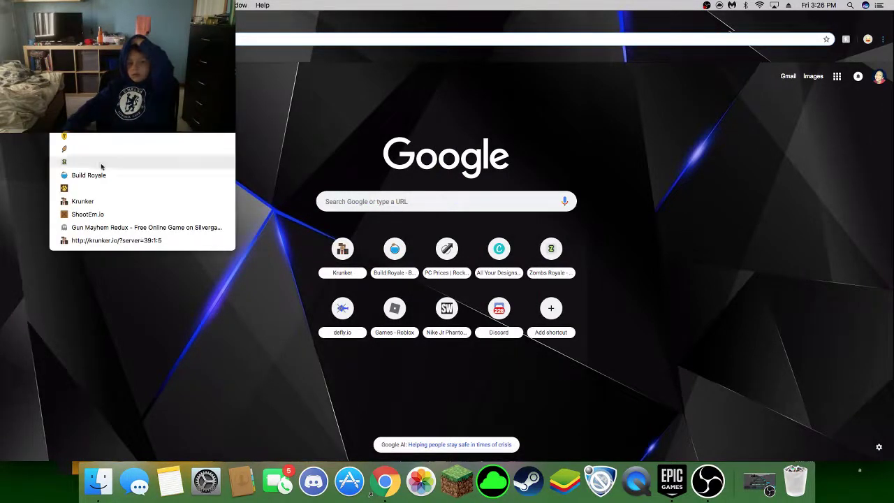
pyautogui.click(308, 140)
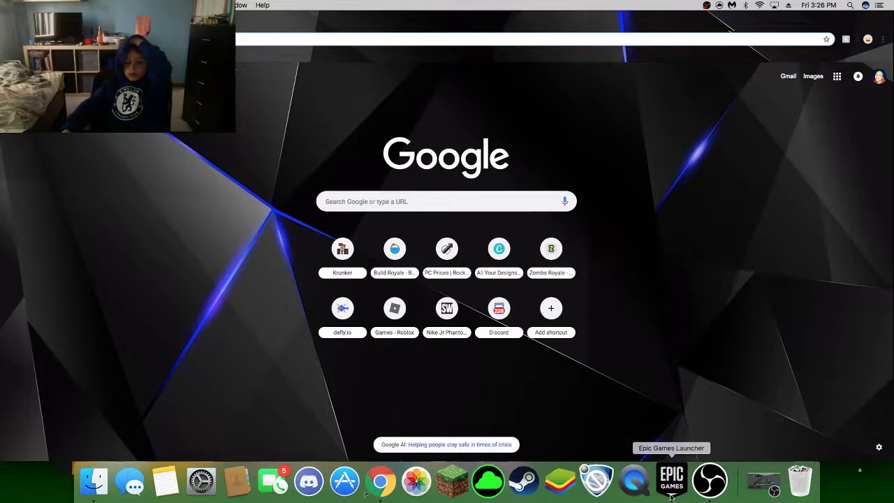
pyautogui.click(759, 484)
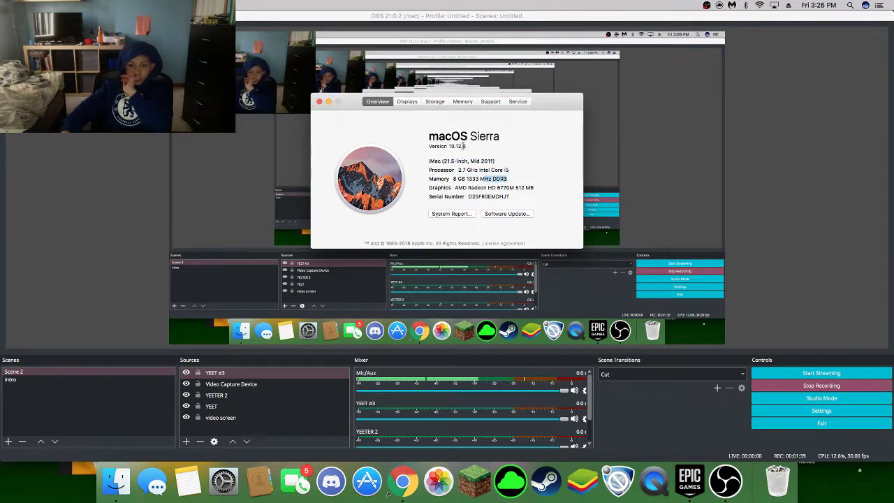
# Close the About This Mac window and return Chrome's Google new-tab page to the front
pyautogui.click(320, 102)
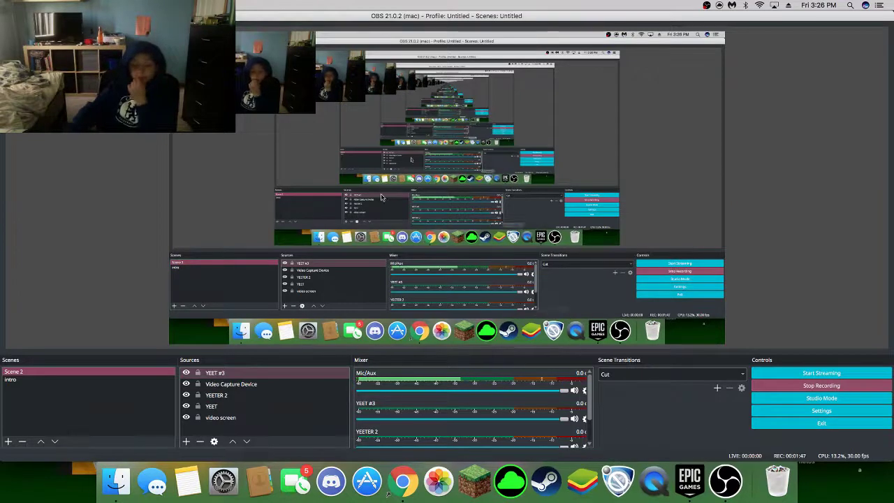
pyautogui.click(403, 481)
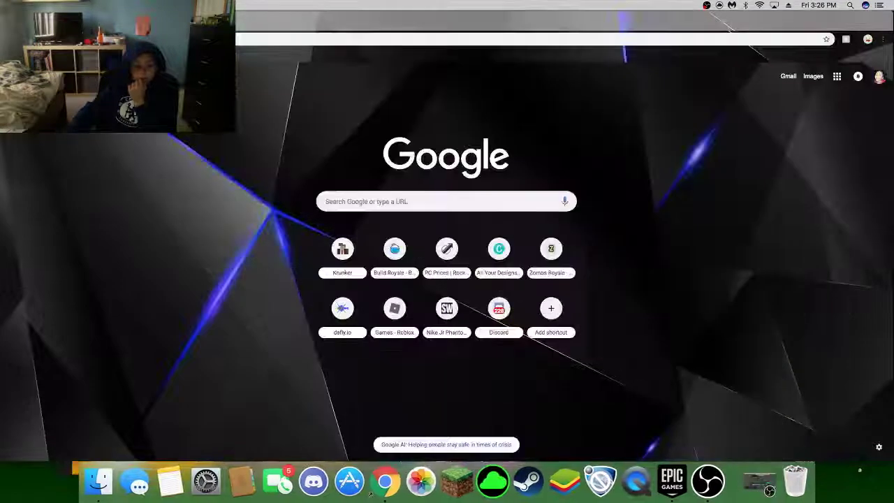